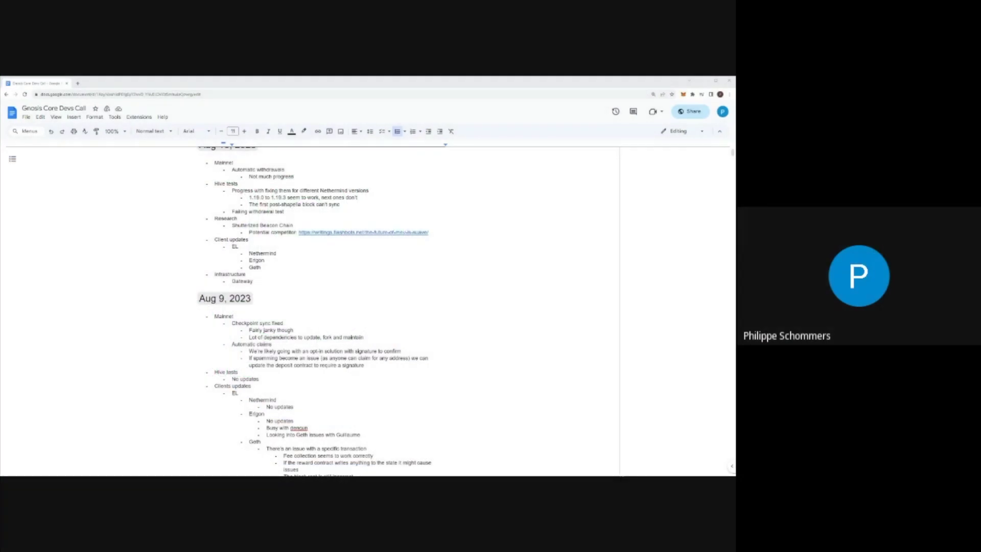
Step: Scroll up so the Aug 16, 2023 heading and its notes are visible
scroll(315, 311, up, 1)
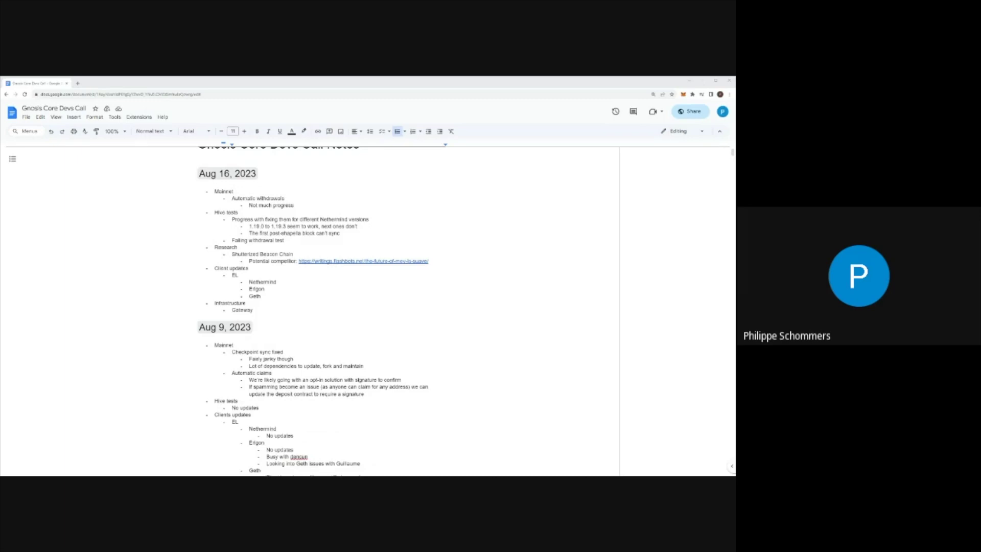
double_click(278, 227)
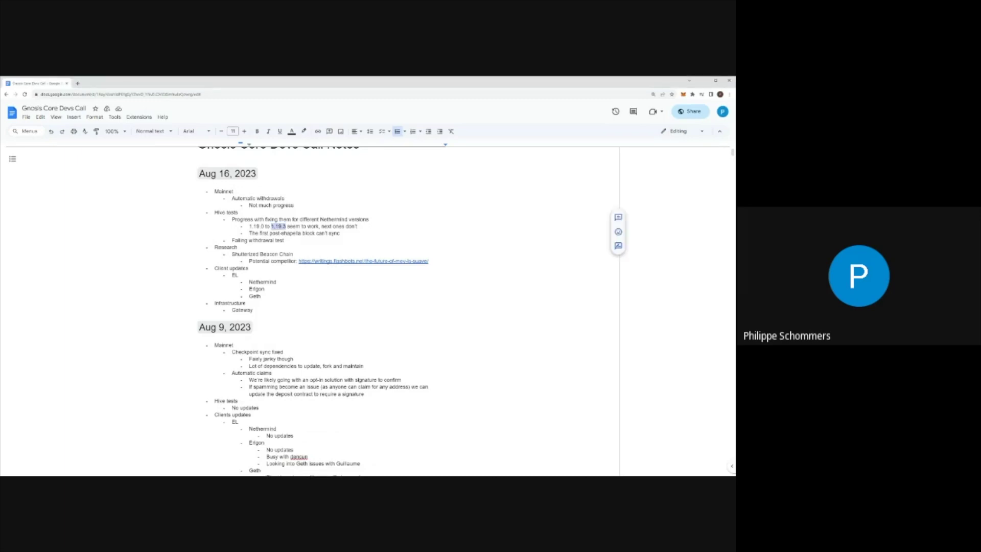
key(Right)
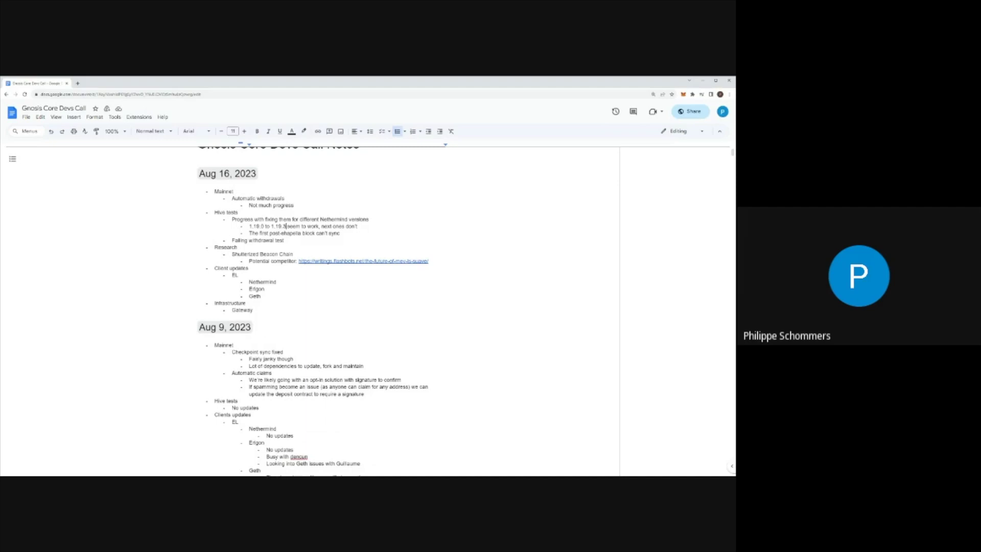
drag(249, 233, 340, 233)
click(341, 232)
Step: Add an empty bullet after 'Failing withdrawal test' in the Hive tests list
key(Return)
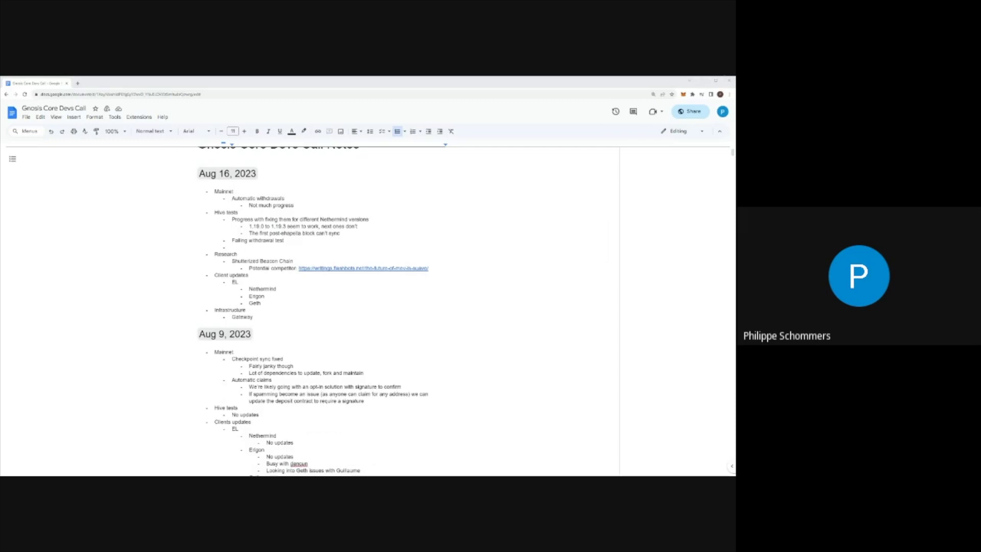
click(238, 253)
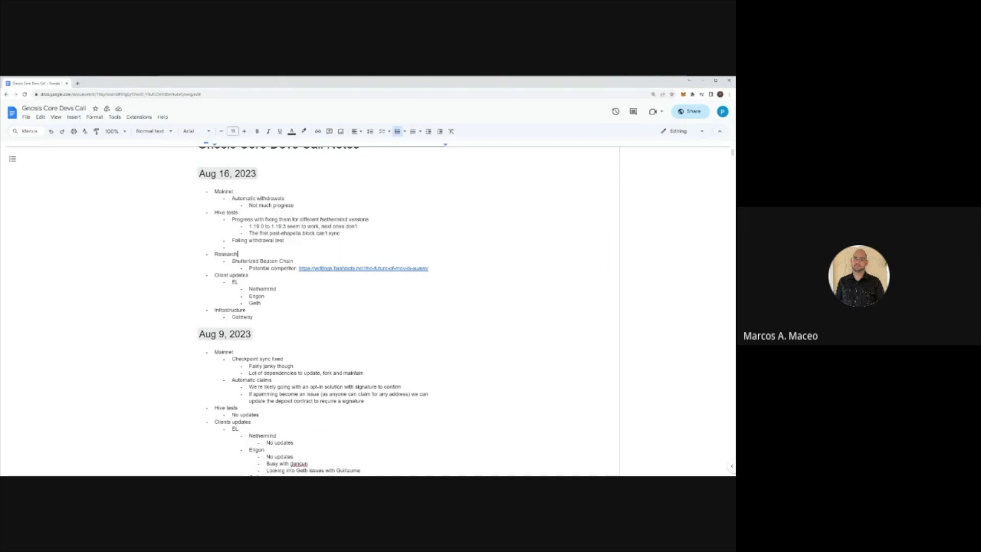
Step: Type 'Merging latest changes from hive upstream' into the empty bullet under Failing withdrawal test
click(232, 247)
text(Merging latest changes from hive upstr)
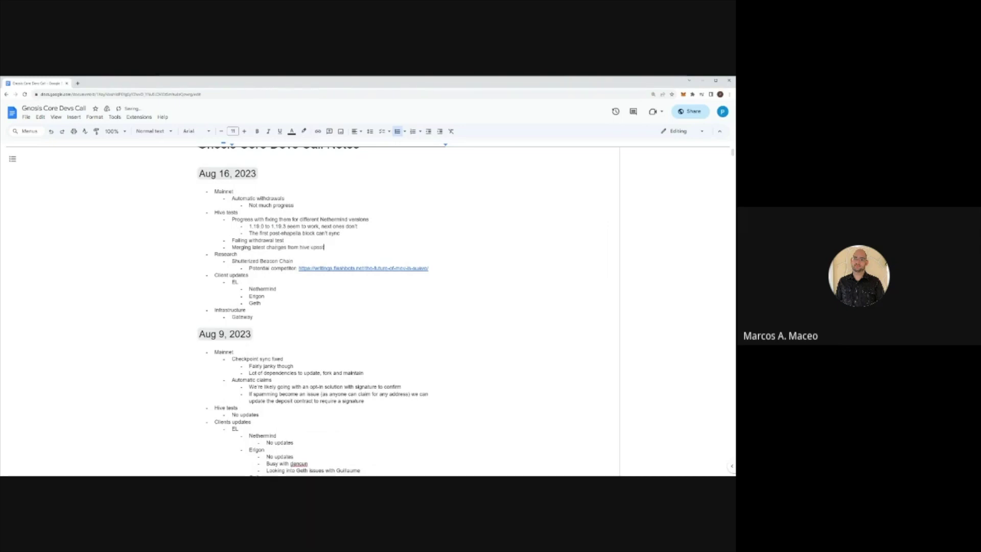
text(eam)
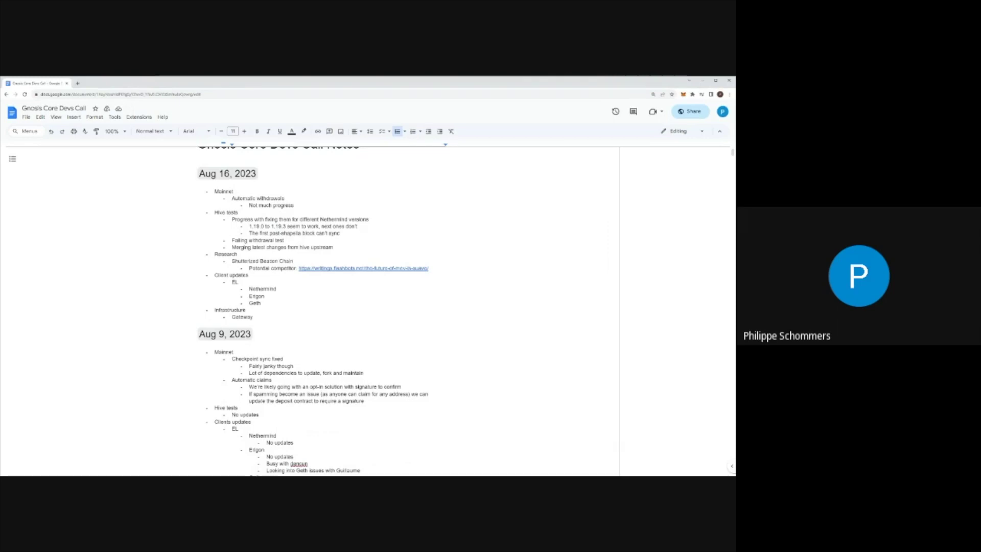
Step: Check the competitor link in the Research notes and dismiss its preview
click(313, 267)
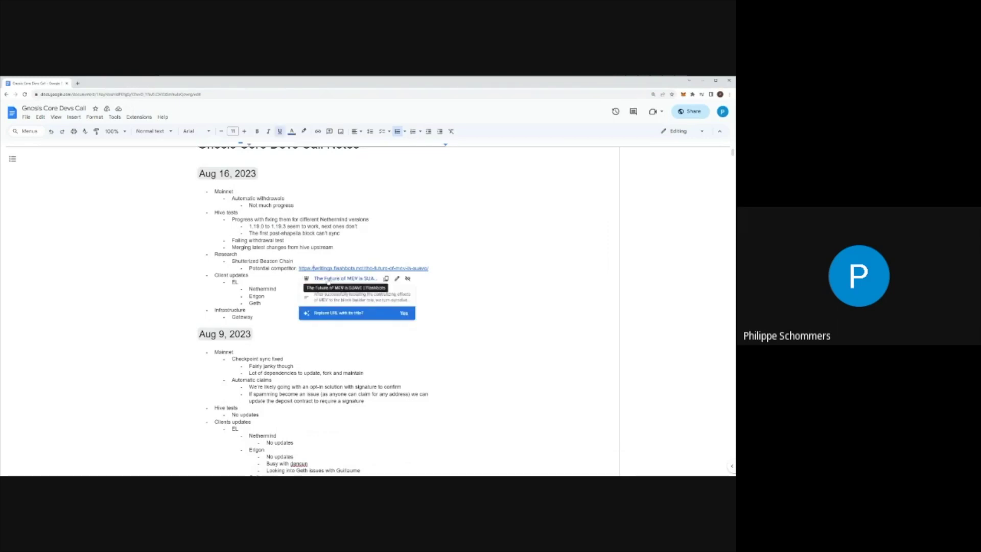
click(428, 267)
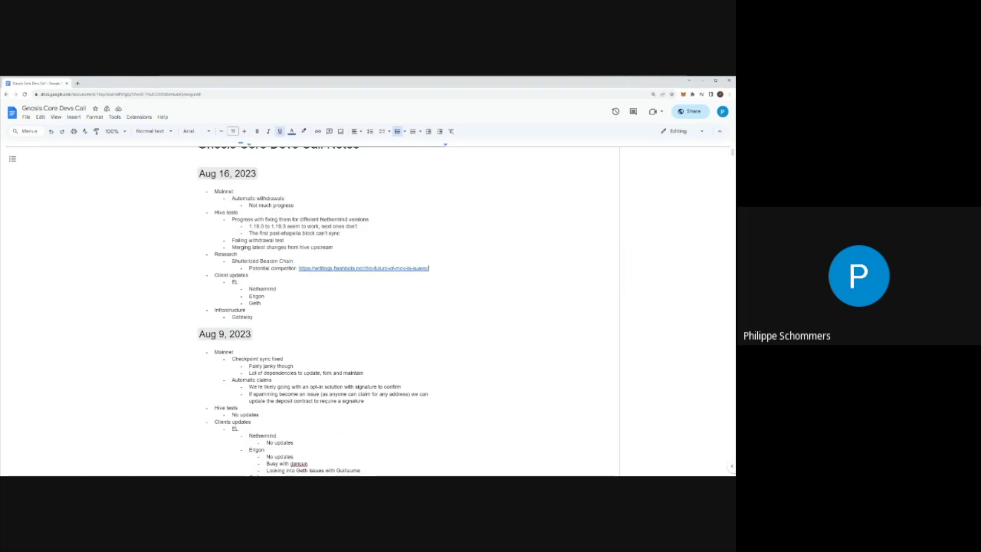
click(248, 275)
Step: Start an indented empty sub-bullet under Nethermind in the EL client updates
click(276, 288)
key(Return)
key(Tab)
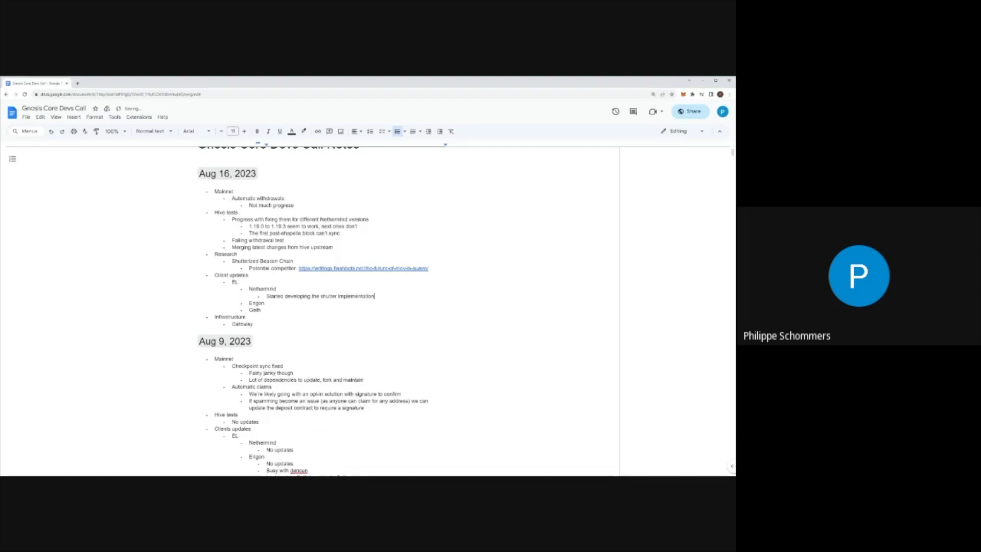
Step: Add Geth bullets about the dead end and 'Still getting the wrong root and started making experiments'
click(265, 302)
key(Return)
key(Tab)
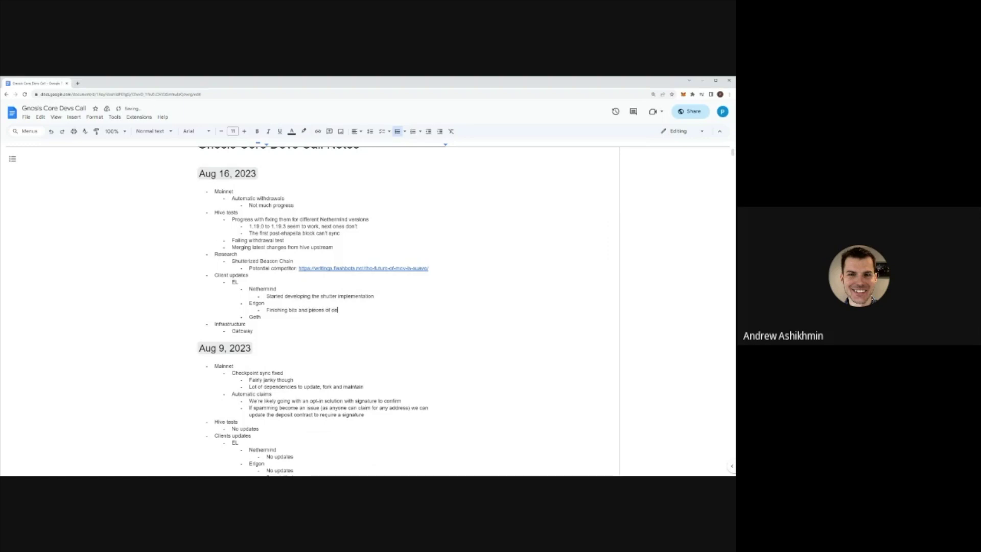
text(ncun)
key(Return)
key(Tab)
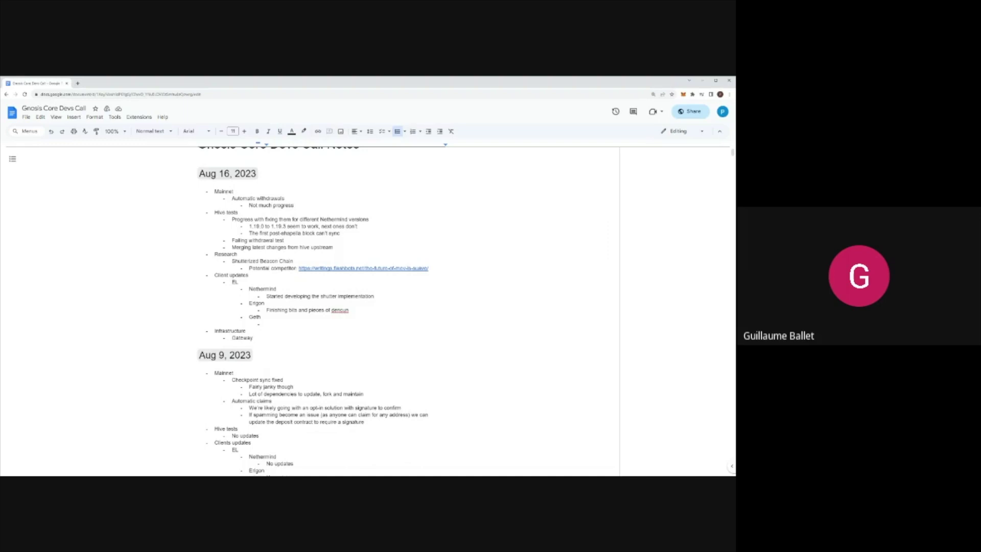
text(Pretty much at a dead end at this point)
key(Return)
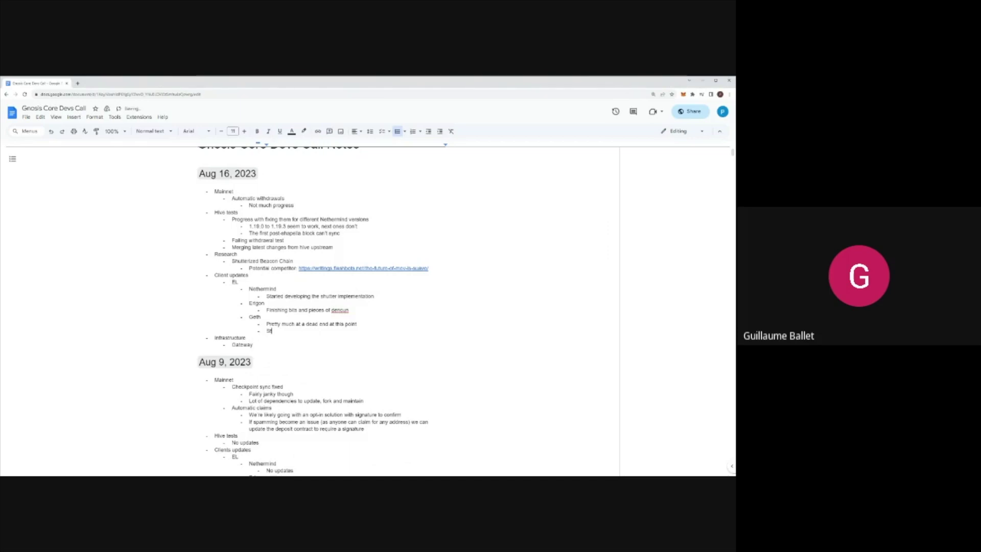
text(Still getting the wrong root and sa)
text(arted making experiments)
Step: Nest 'Confirmed that the initial state root is correct' and 'Confirmed that updates to the state are correct'
key(Return)
key(Tab)
text(Conf)
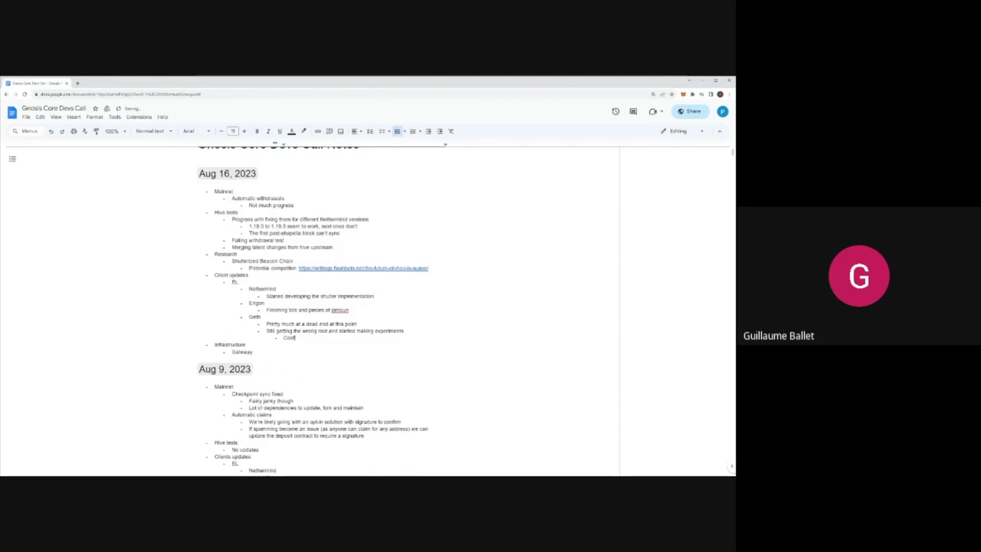
text(irmed that the initial state root is correct)
key(Return)
text(COnf)
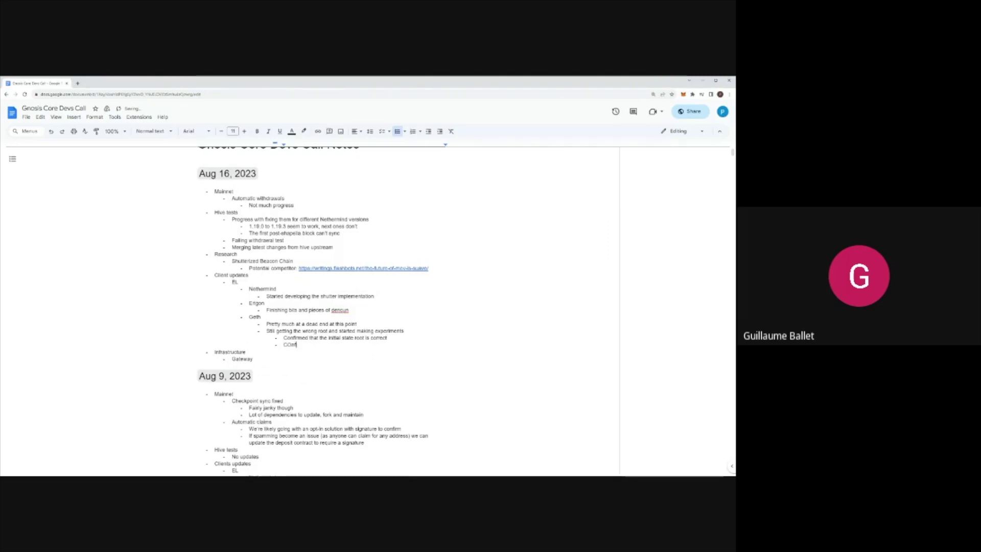
key(BackSpace)
key(BackSpace)
text(onfirmed that updates to the state are correct)
Step: Add an 'Alternatives explored' bullet with sub-point 'Test on Chiado because the state is way smaller'
key(Return)
text(A)
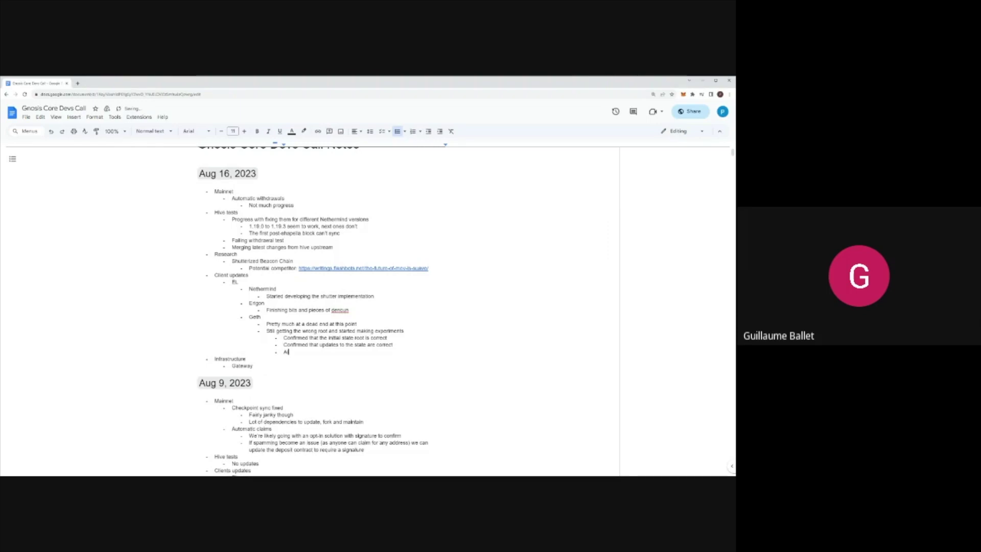
key(BackSpace)
key(BackSpace)
key(ctrl+shift+8)
text(Alternatives explored)
key(Return)
key(Tab)
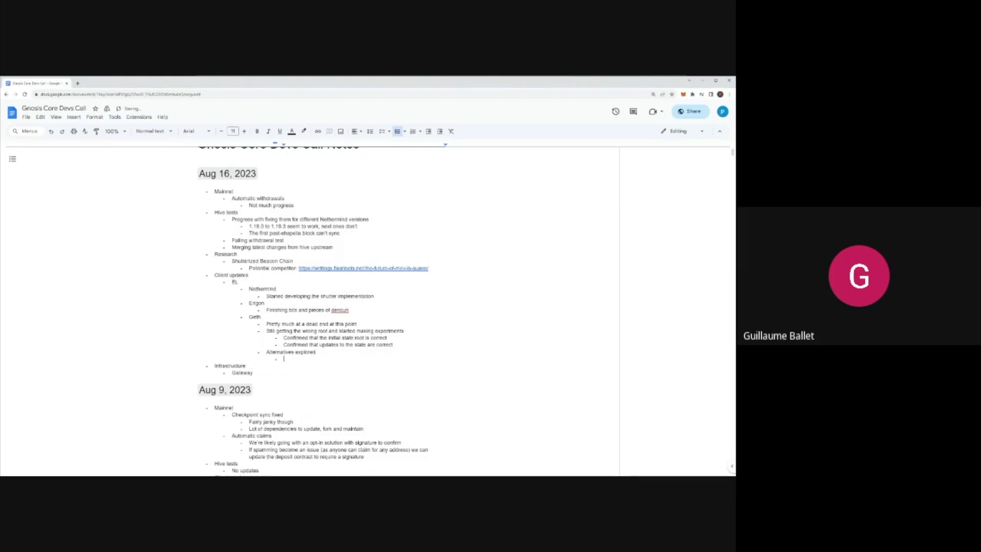
text(Test on Chiado because the state is way smaller)
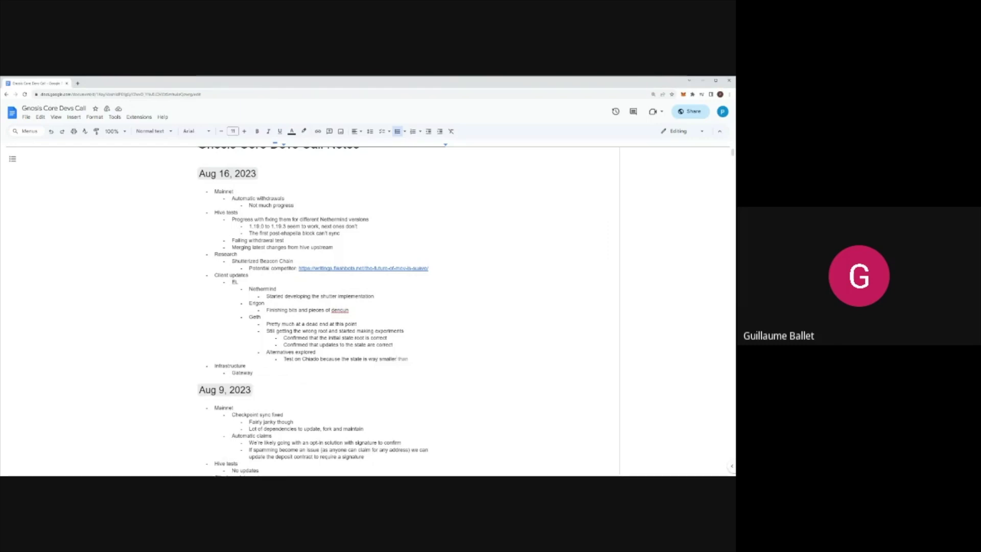
Step: Add a second Chiado sub-point noting consecutive Chiado states can't easily be done
key(Return)
key(BackSpace)
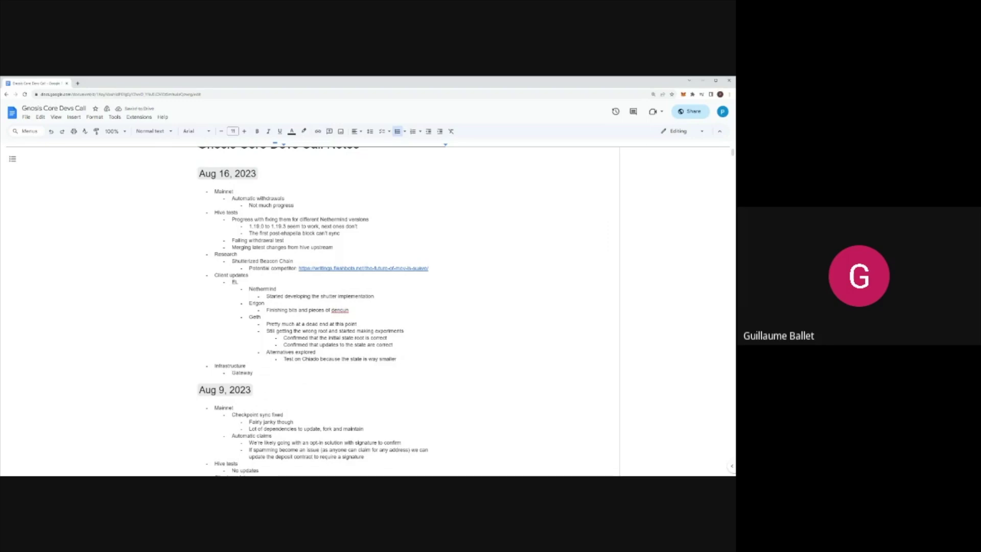
key(Return)
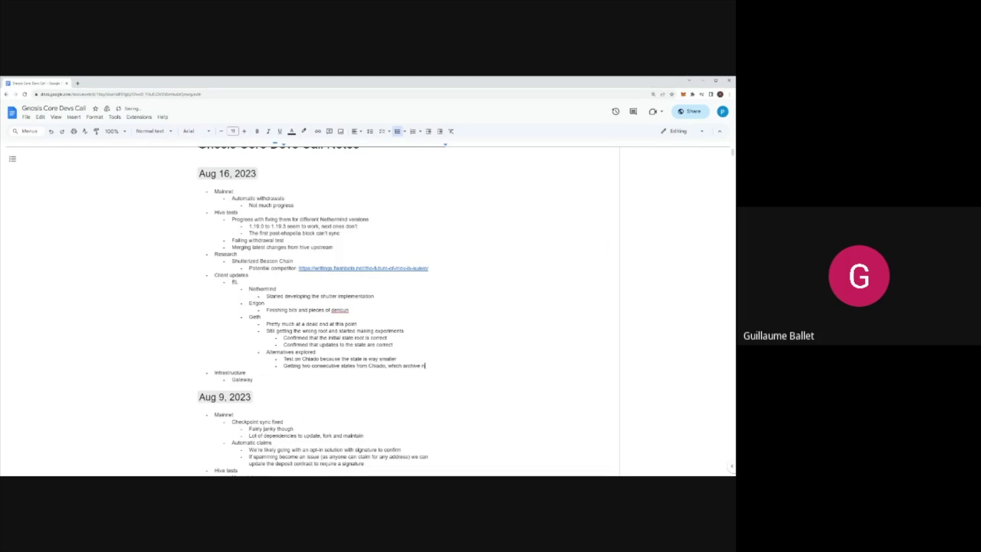
text(can't easily)
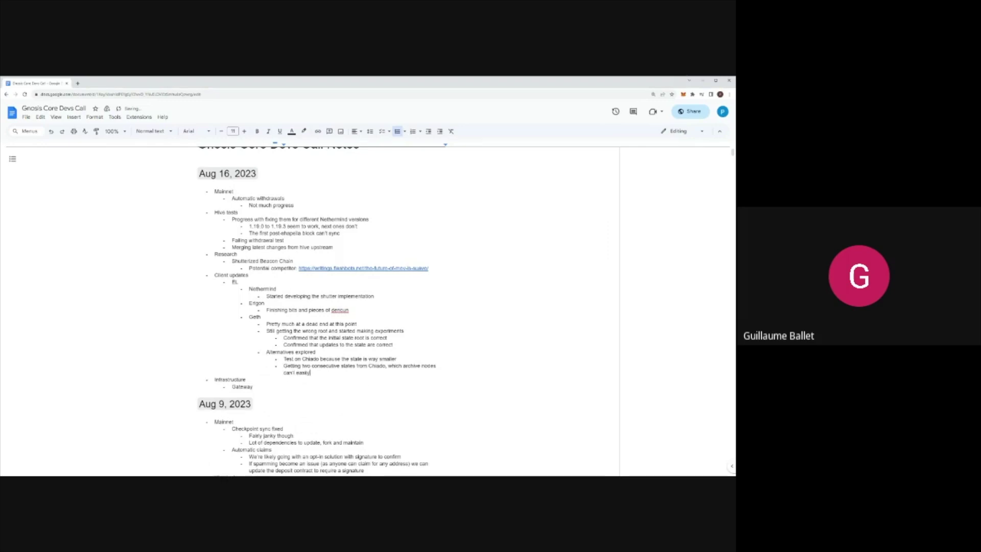
text( do)
key(Return)
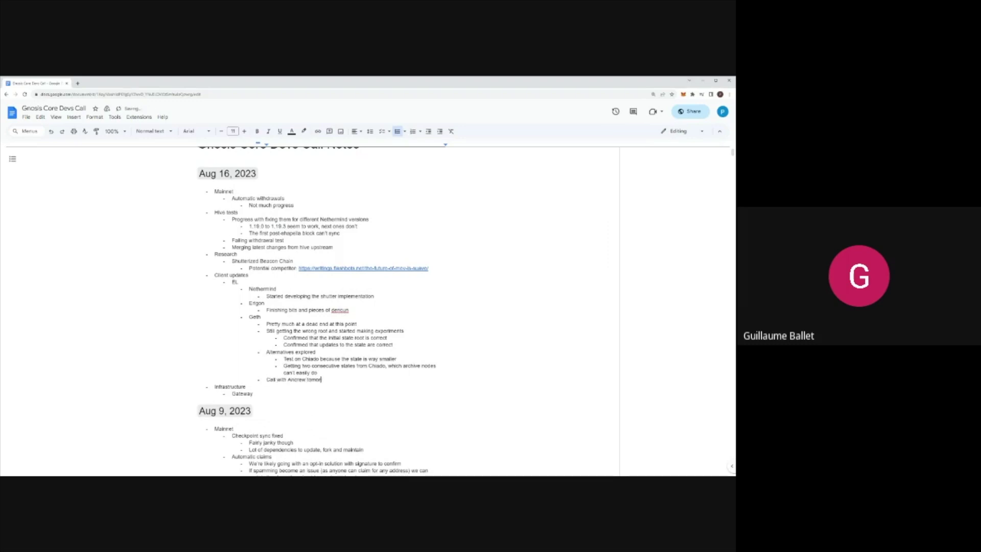
Step: Finish the call line with 'tomorrow' and add an indented sub-bullet under Gateway
text(row)
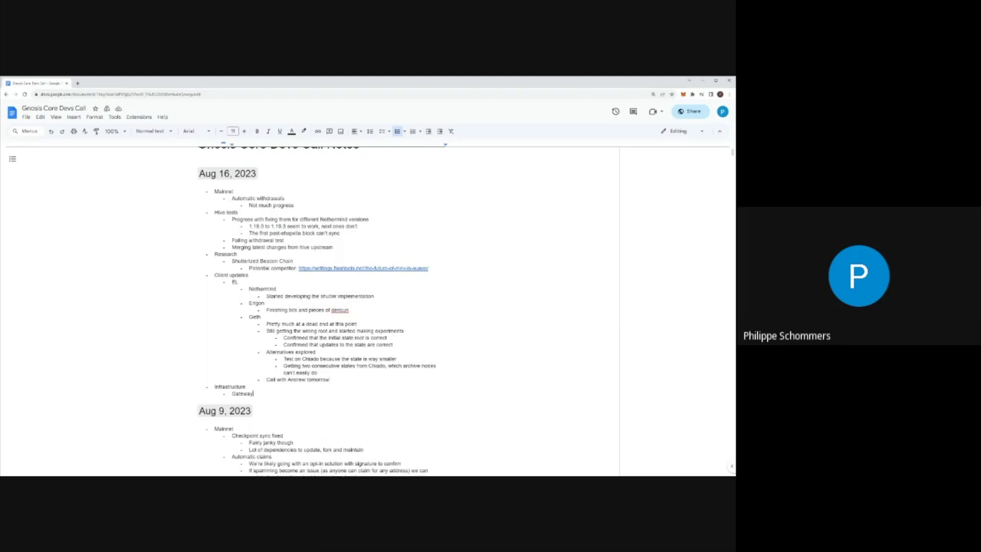
key(Return)
key(Tab)
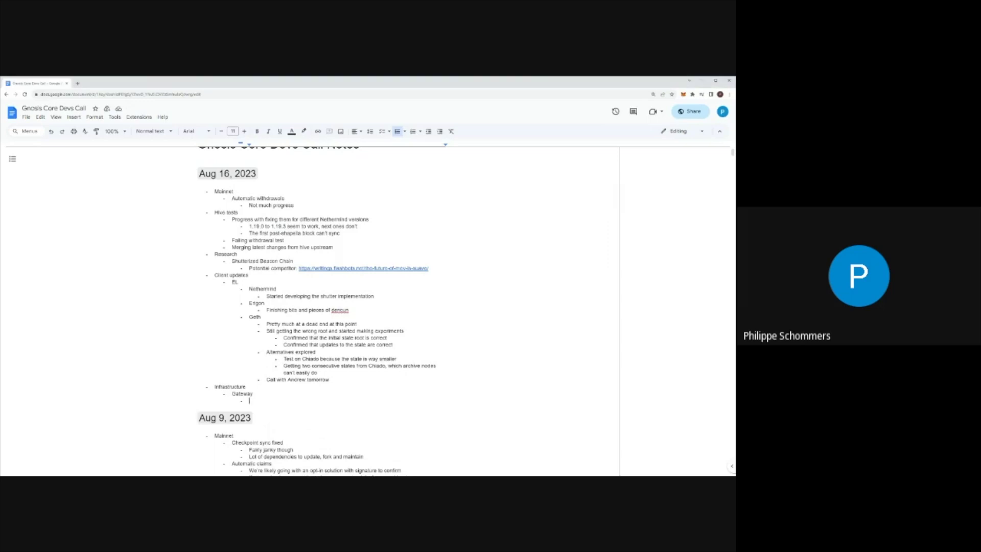
right_click(291, 366)
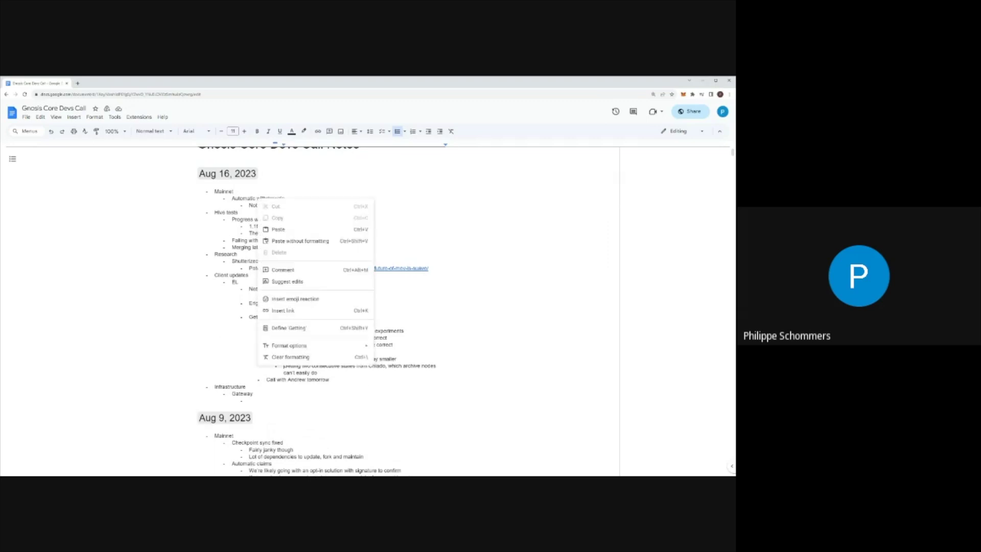
click(249, 401)
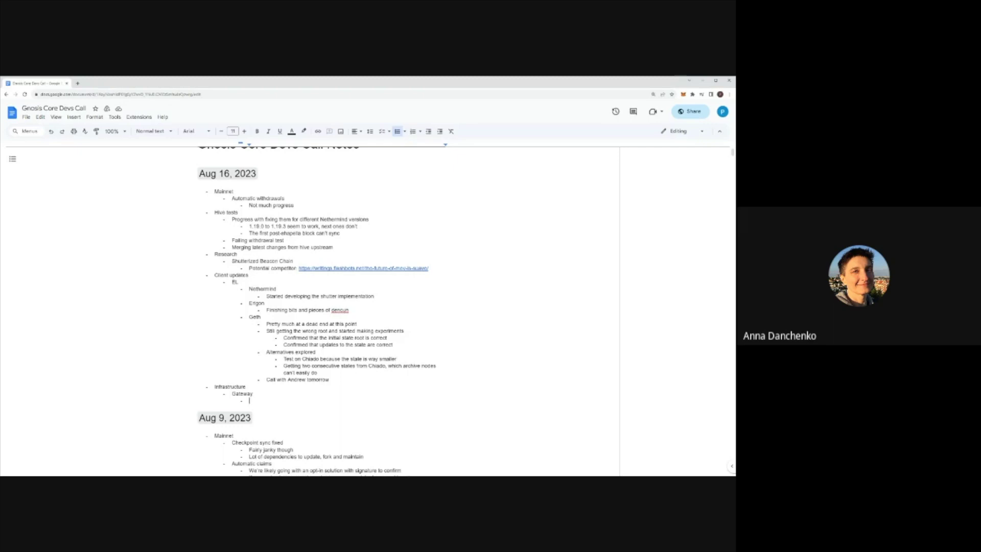
text(Missing transactions on Omni Bridge and A)
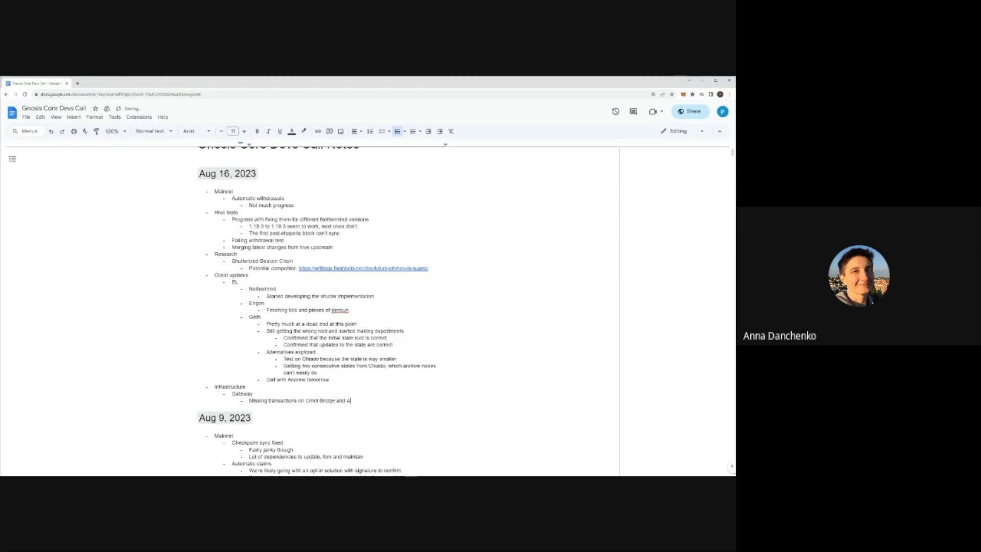
text(MB)
Step: Add Omni Bridge sub-points 'Seems related to a container that is constantly restarting' and 'Fixing this today'
key(Return)
text(Se)
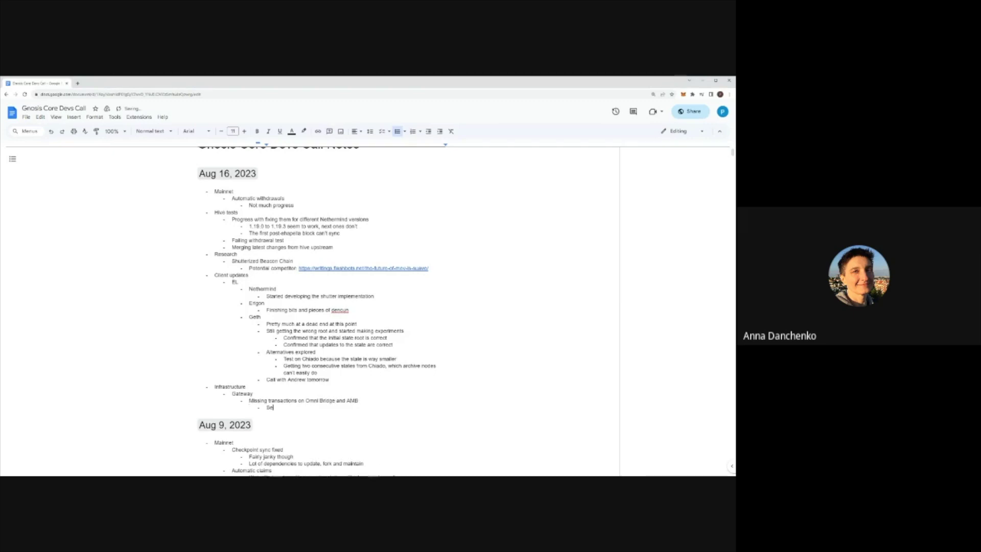
text(ems related to a container that is constantly restarting)
key(Return)
text(Fi)
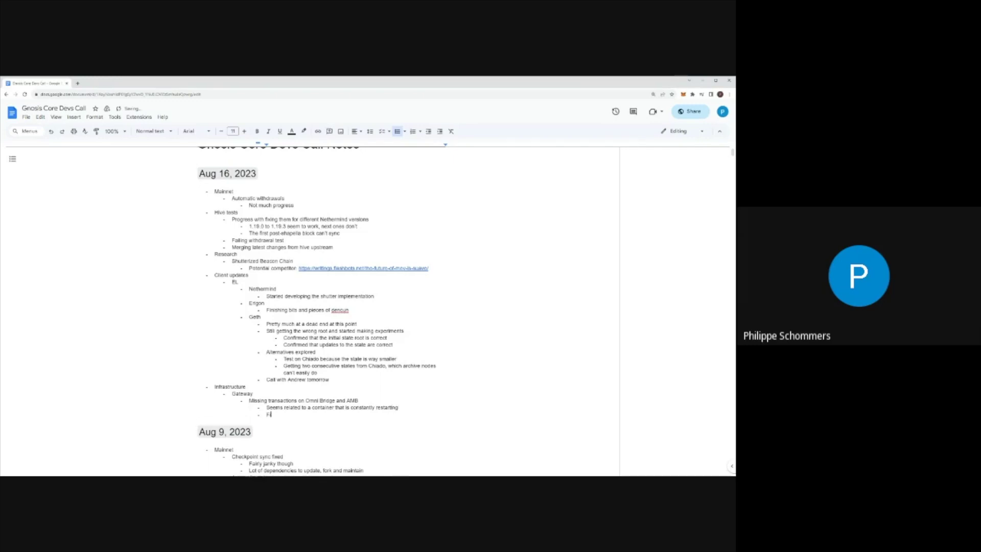
text(xing this today)
click(197, 421)
Step: Replace 'Fixing this today' with 'Working on this today' in the last Gateway sub-point
key(shift+Up)
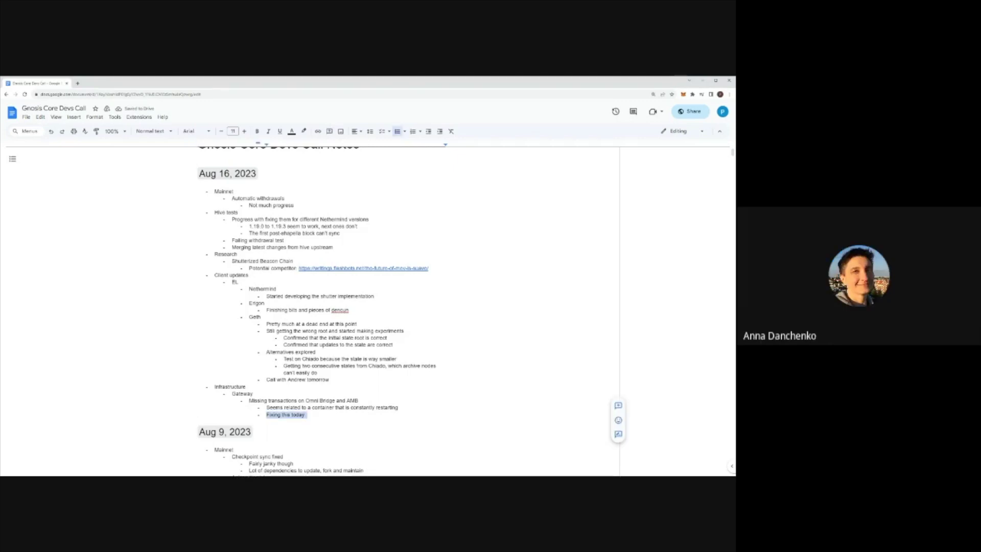
text(Work)
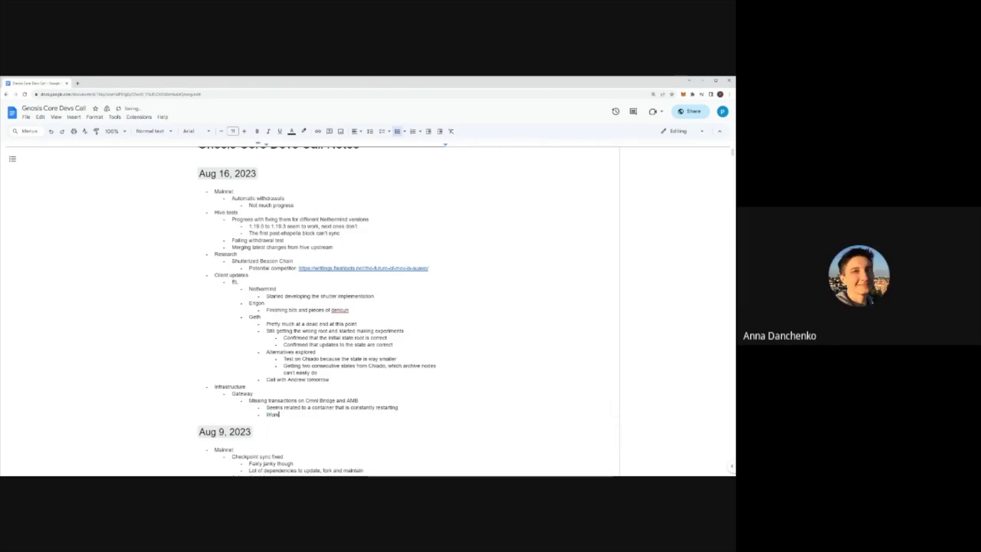
text(ing on this today)
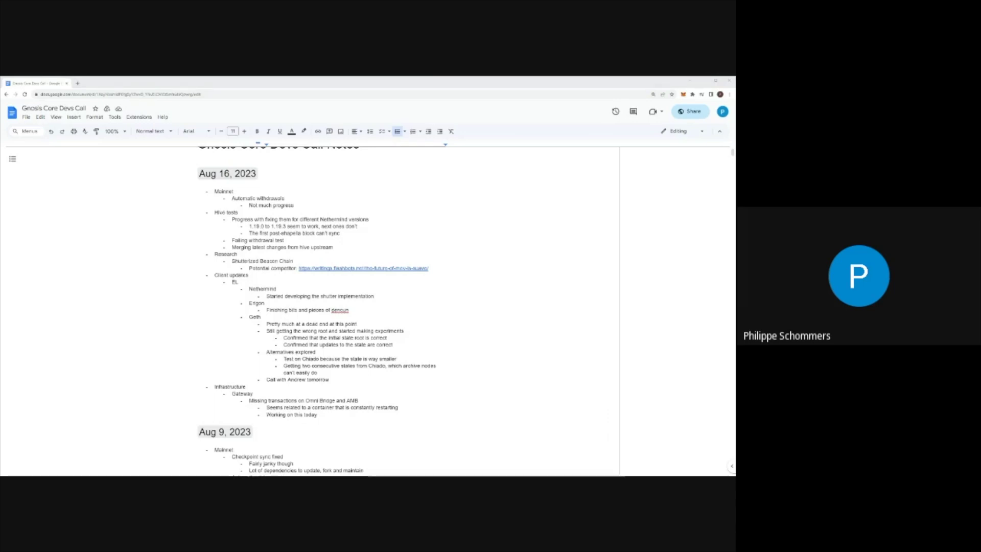
click(318, 415)
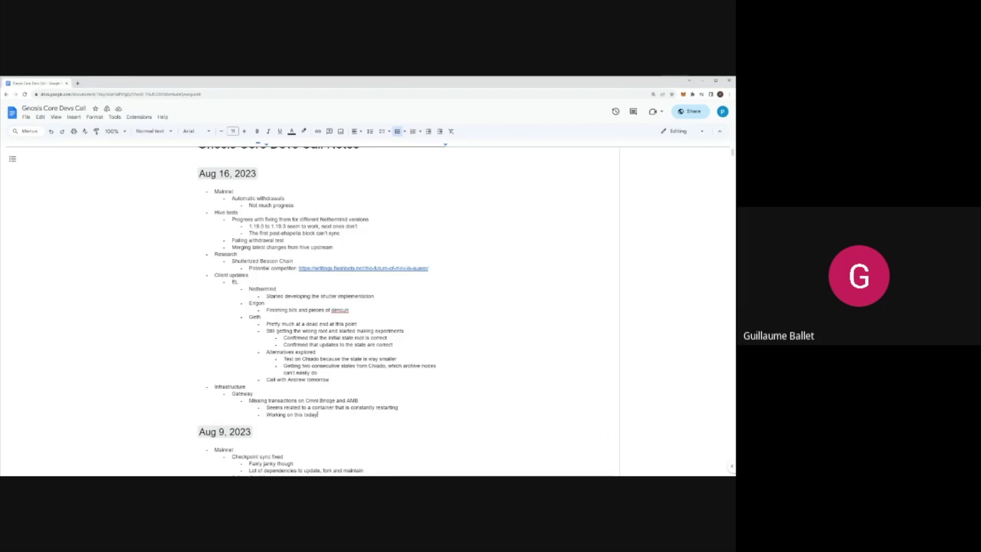